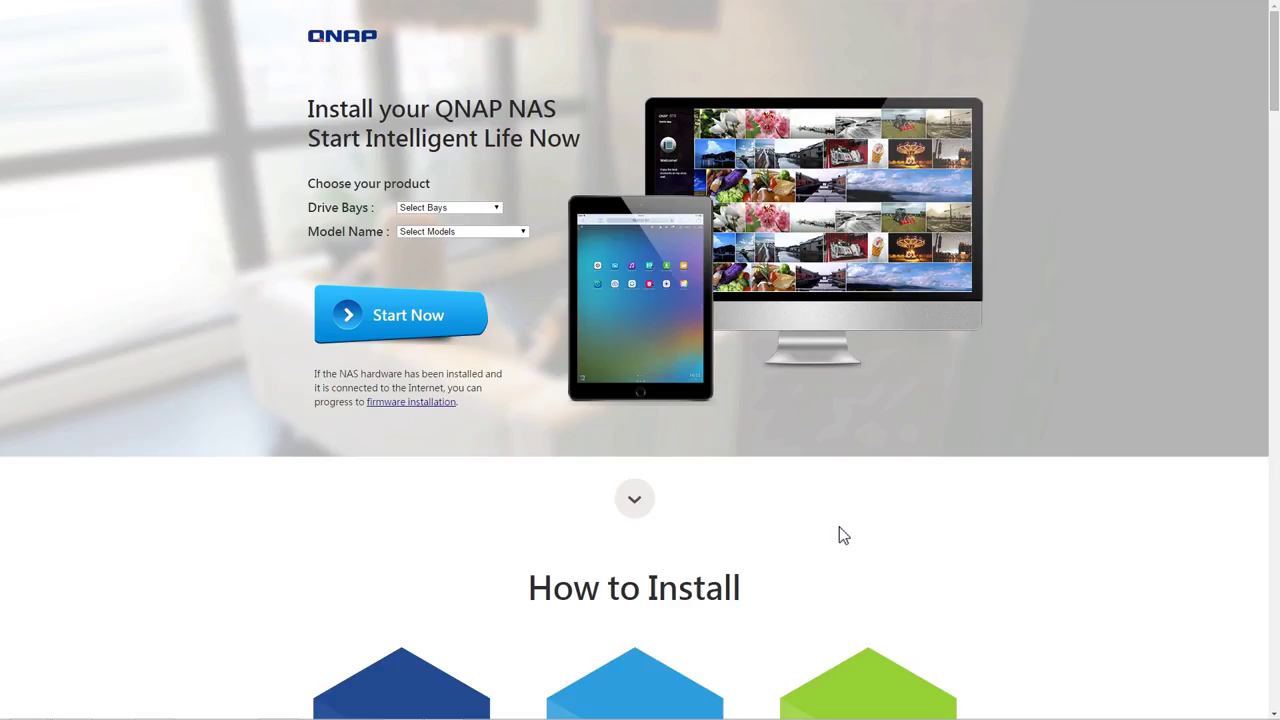
# - Go through the How to Install hardware steps and move on to firmware installation
pyautogui.click(655, 505)
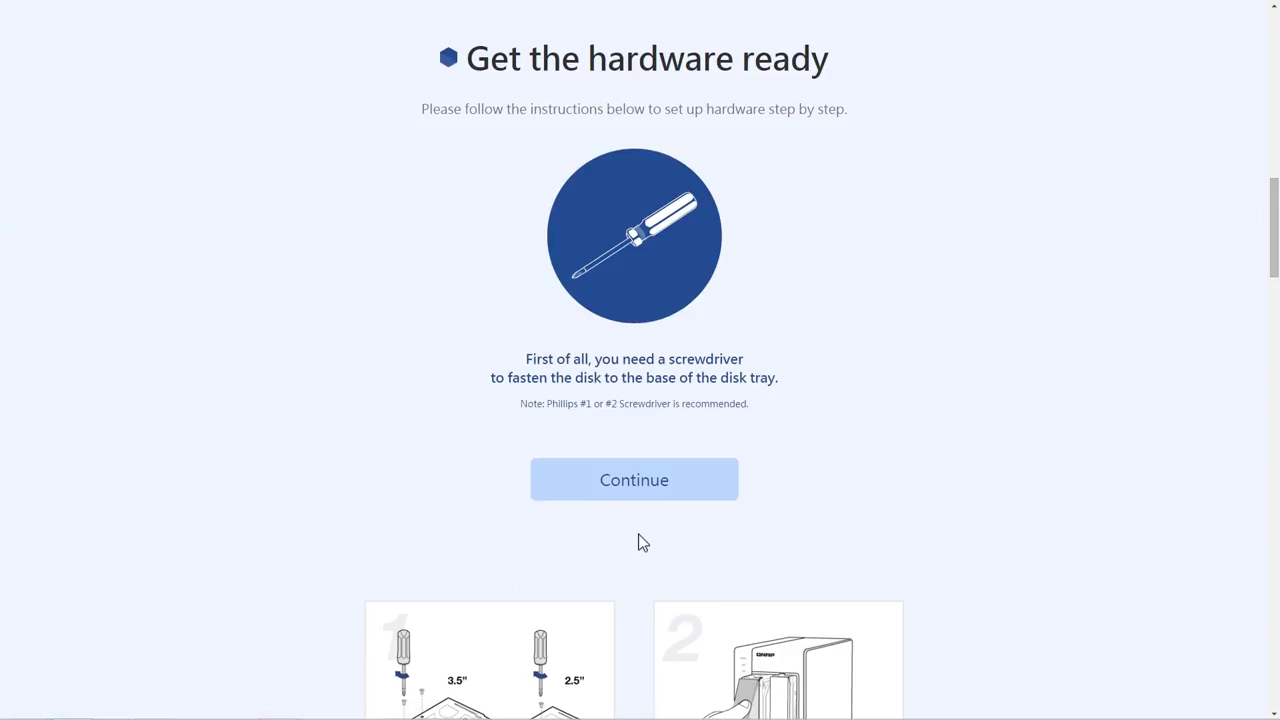
pyautogui.click(643, 494)
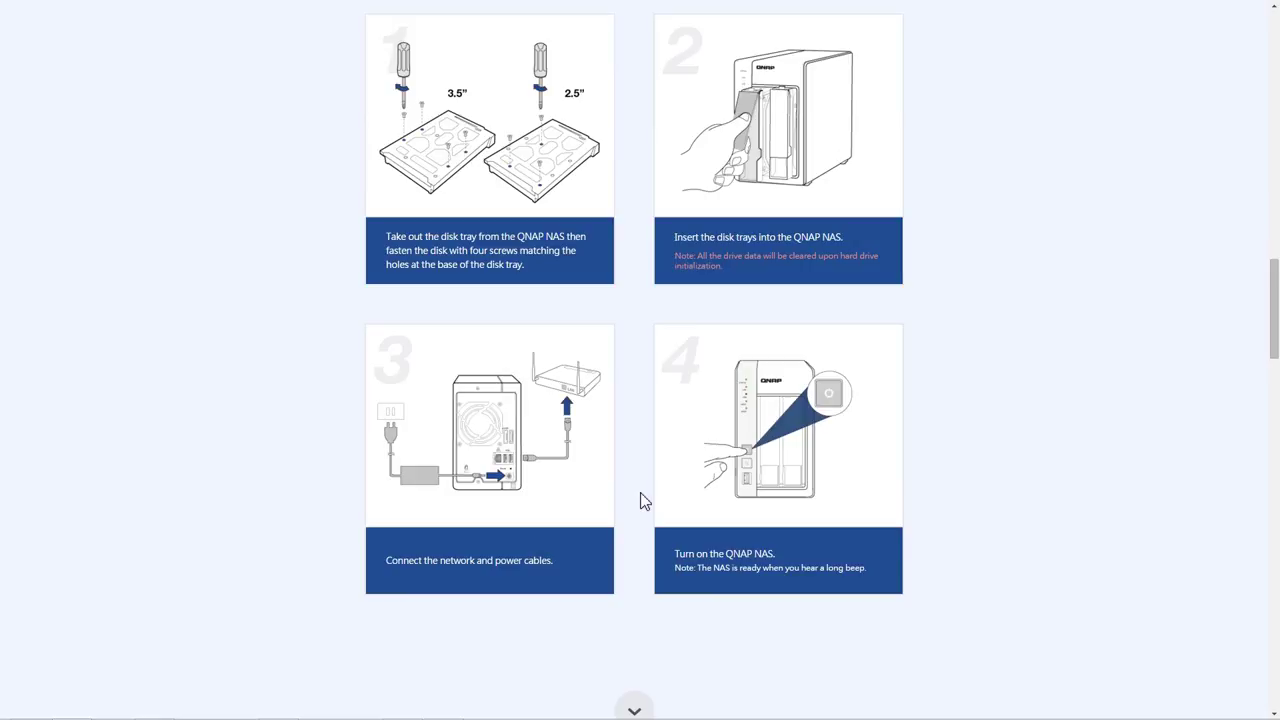
pyautogui.click(633, 708)
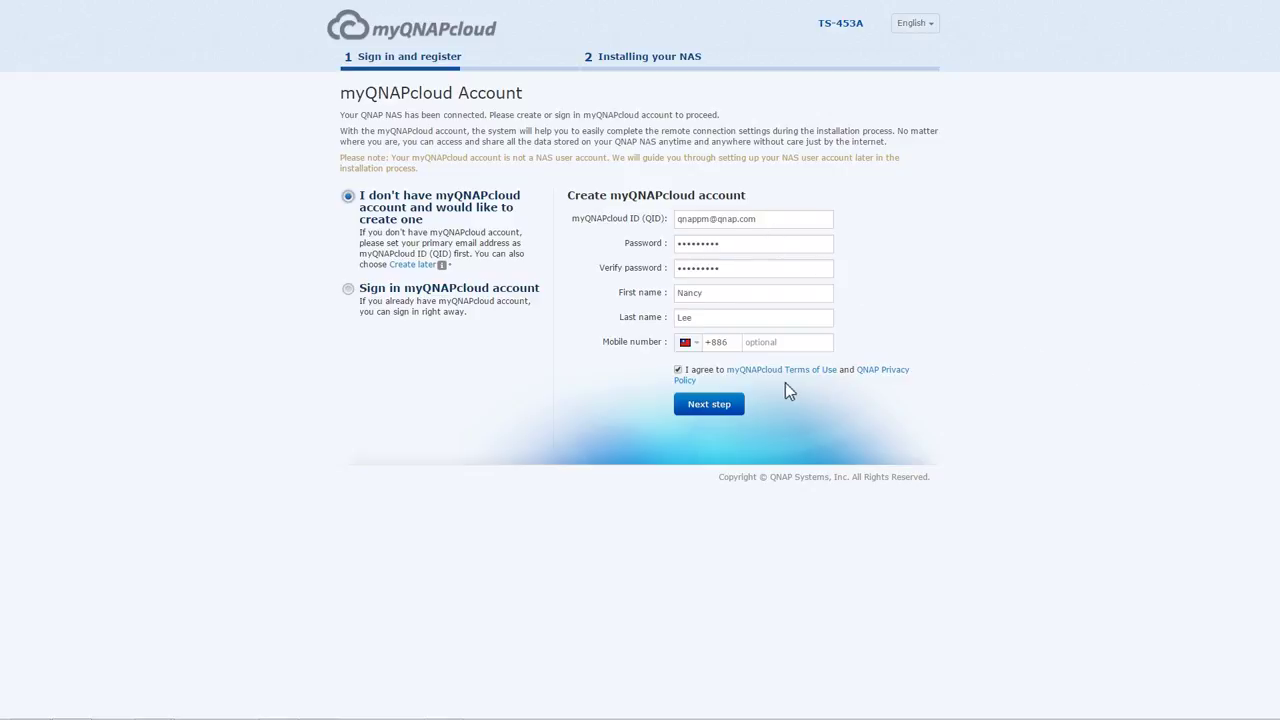
# - Submit the new myQNAPcloud account and register a custom device name for the NAS
pyautogui.click(722, 414)
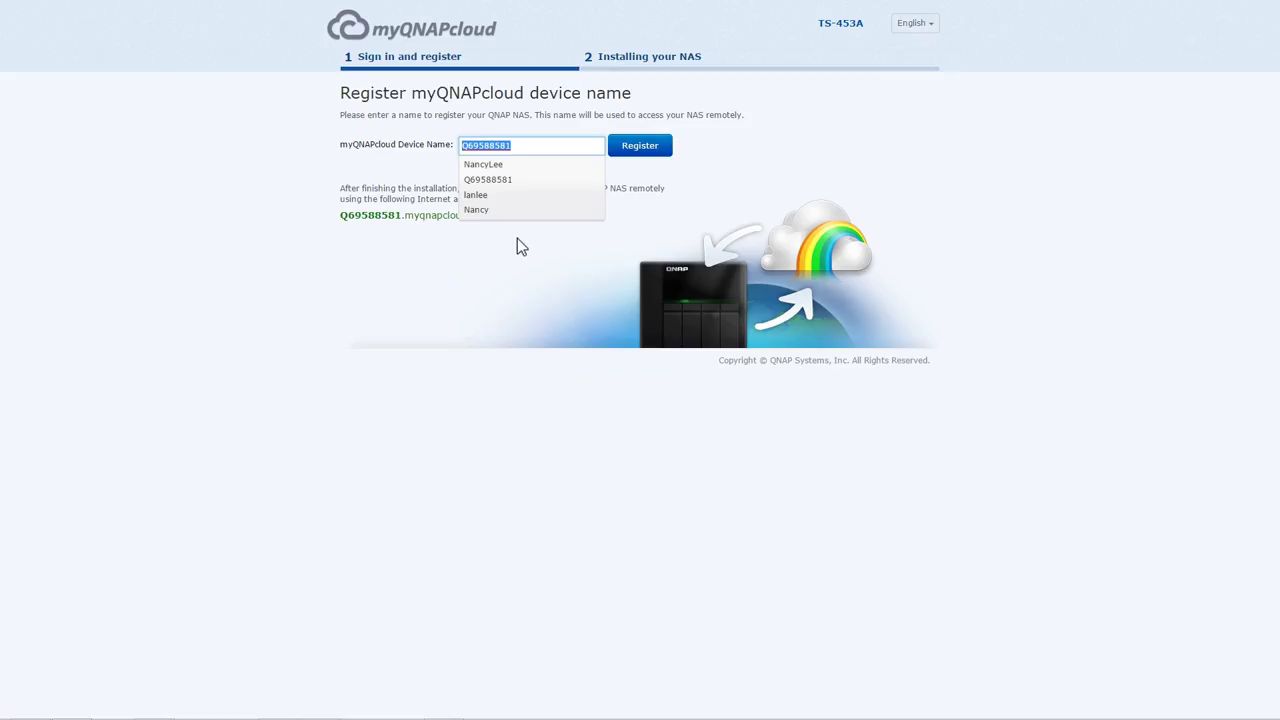
pyautogui.write('Nan')
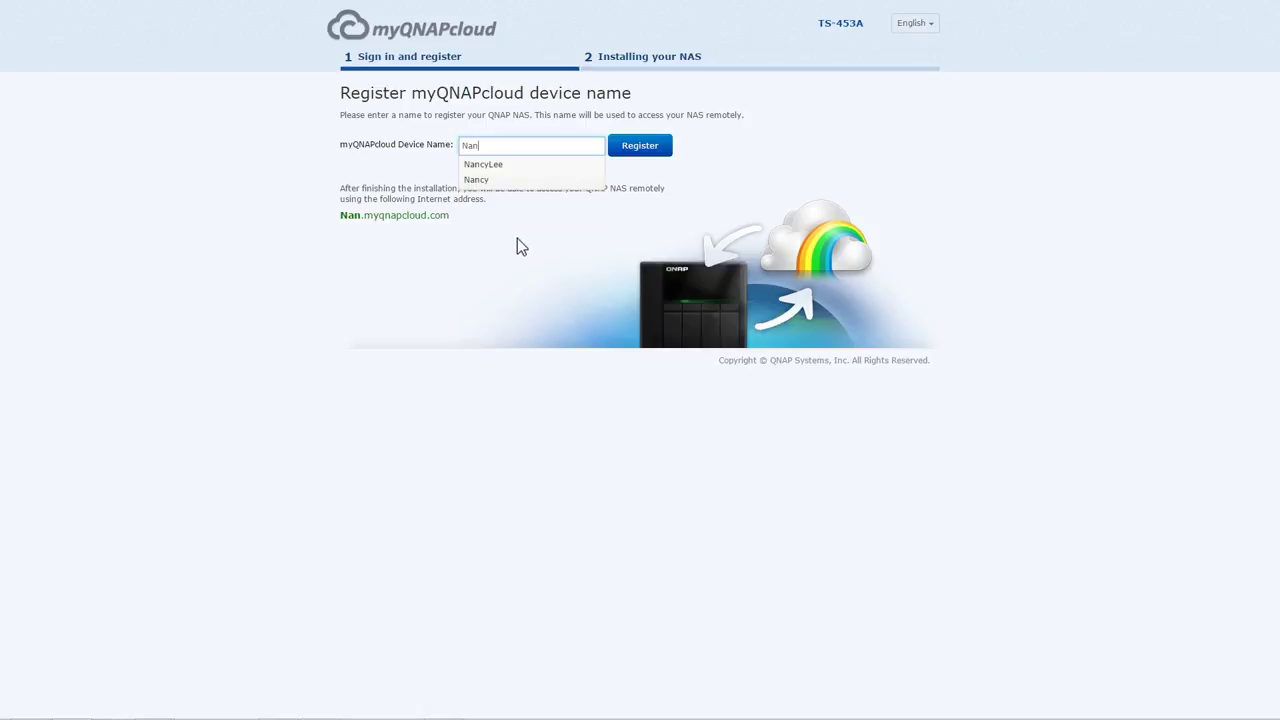
pyautogui.write('cy453A')
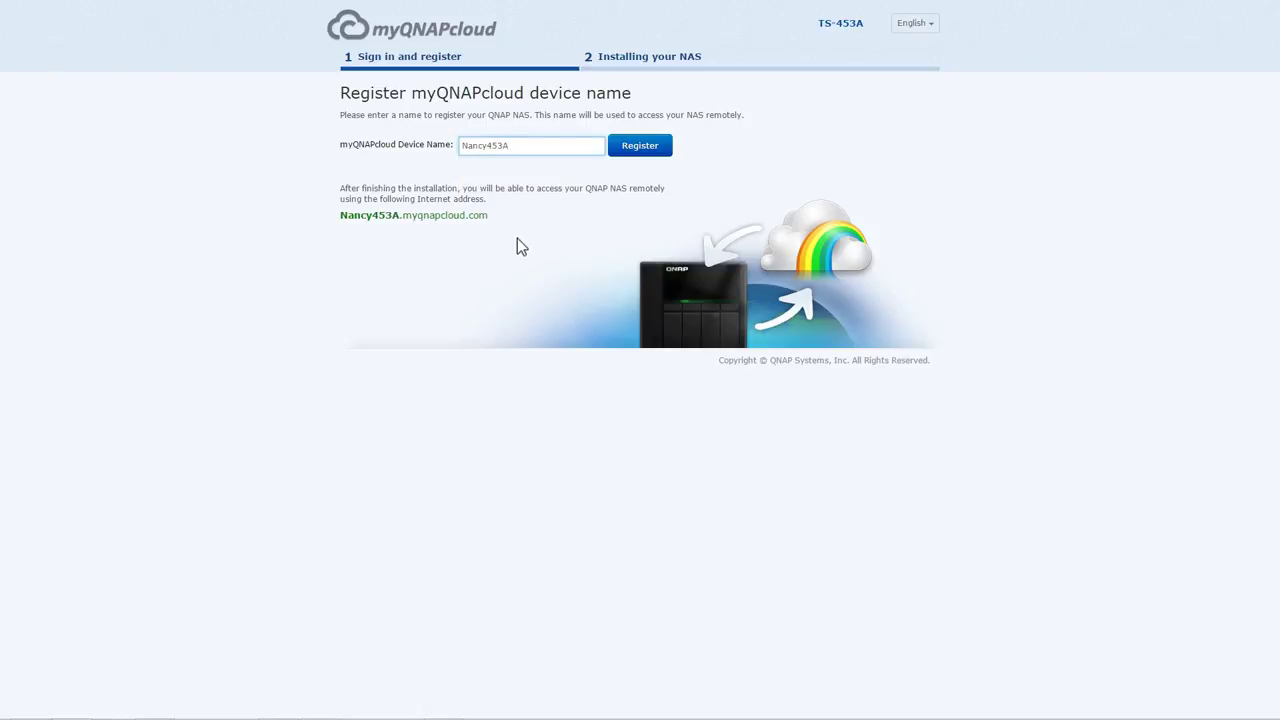
pyautogui.click(632, 157)
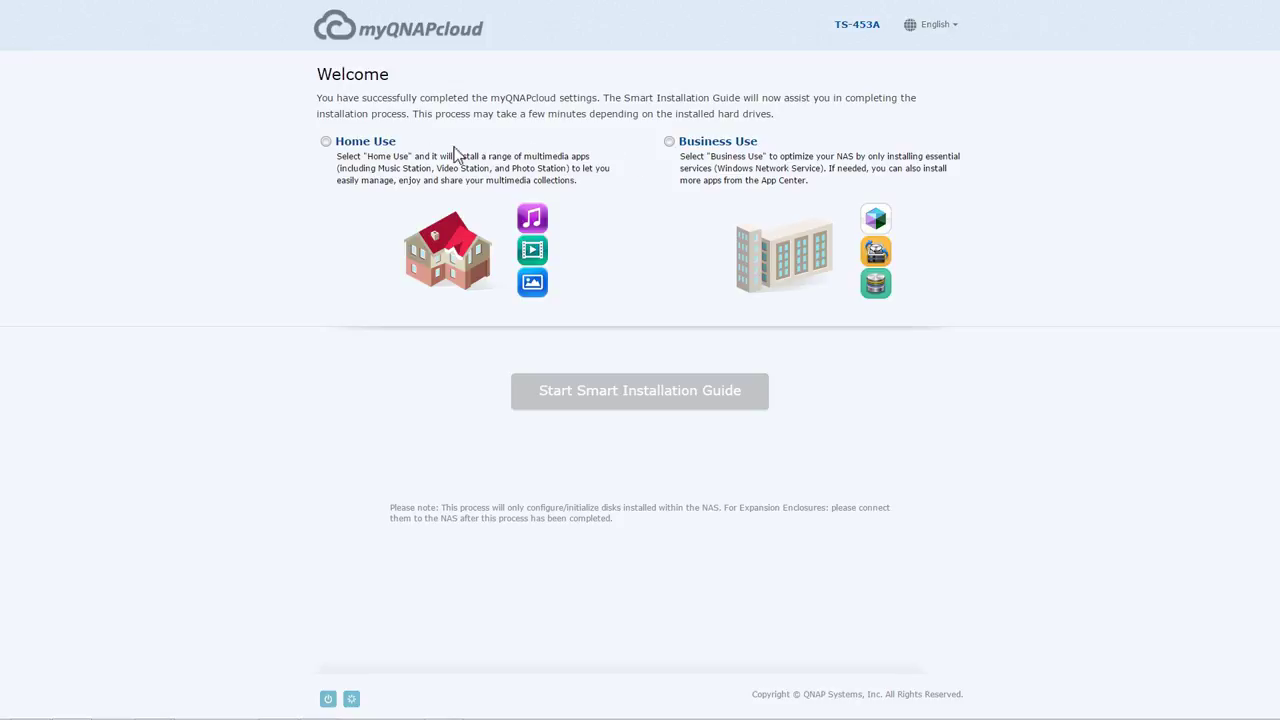
# - Choose the Home Use installation and start the Smart Installation Guide
pyautogui.click(326, 142)
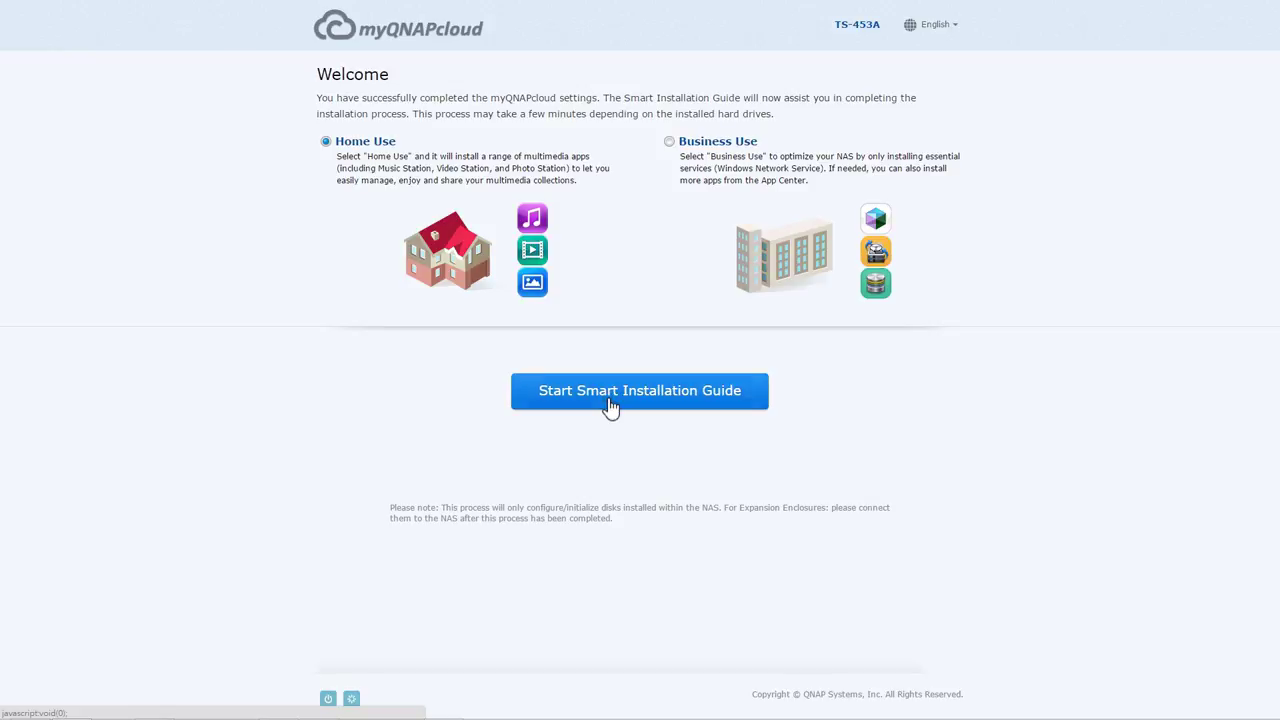
pyautogui.click(611, 405)
# - Enter a NAS name and the administrator password twice, then continue to date and time
pyautogui.write('N')
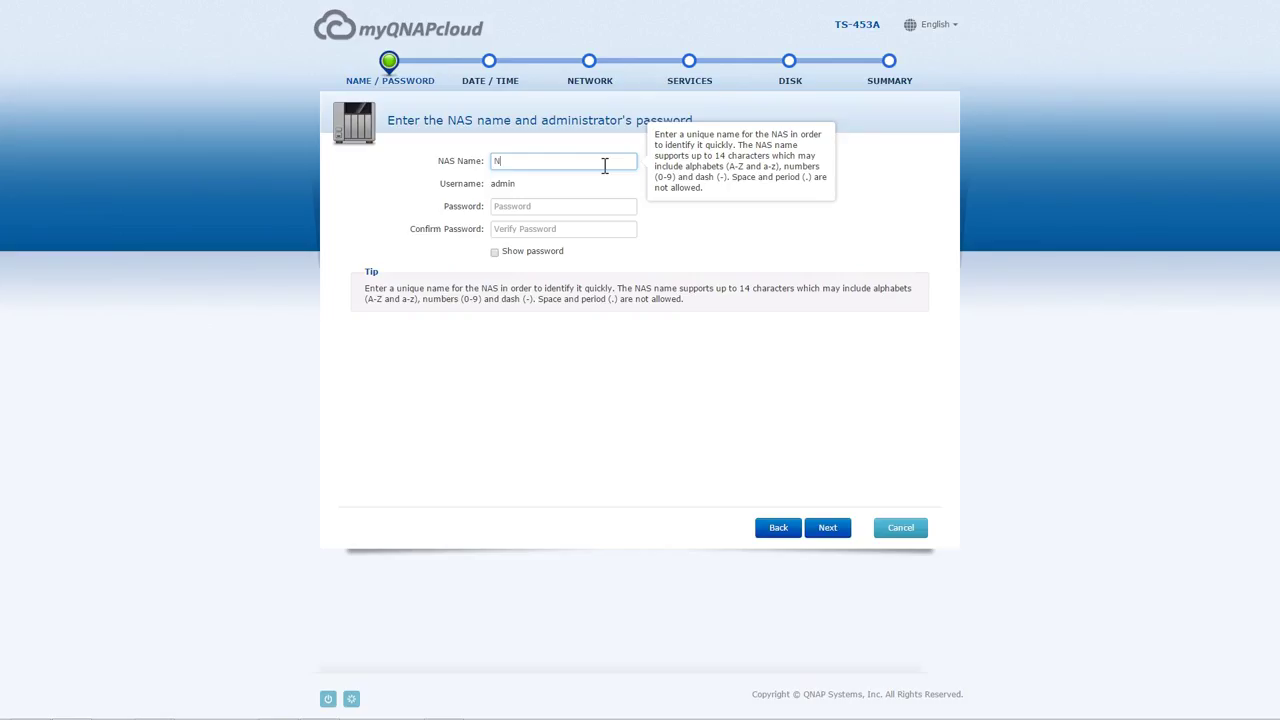
pyautogui.write('ancy453A')
pyautogui.click(587, 205)
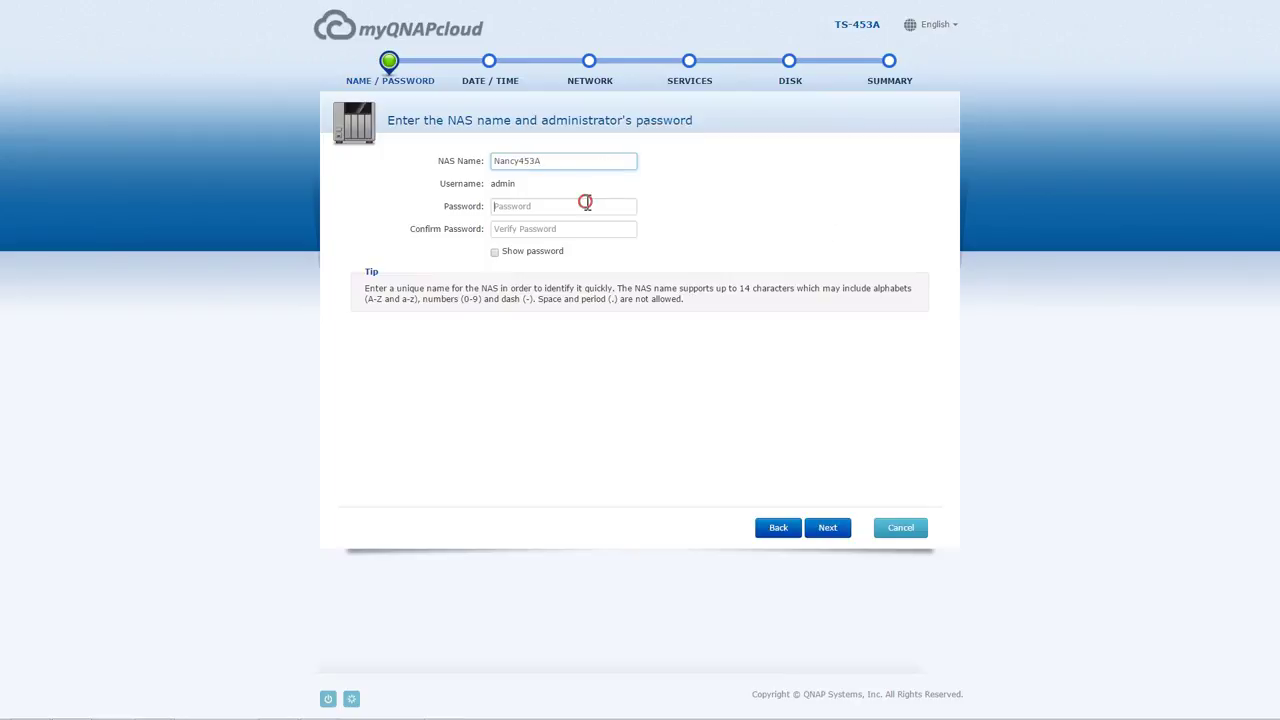
pyautogui.write('admin')
pyautogui.press('Tab')
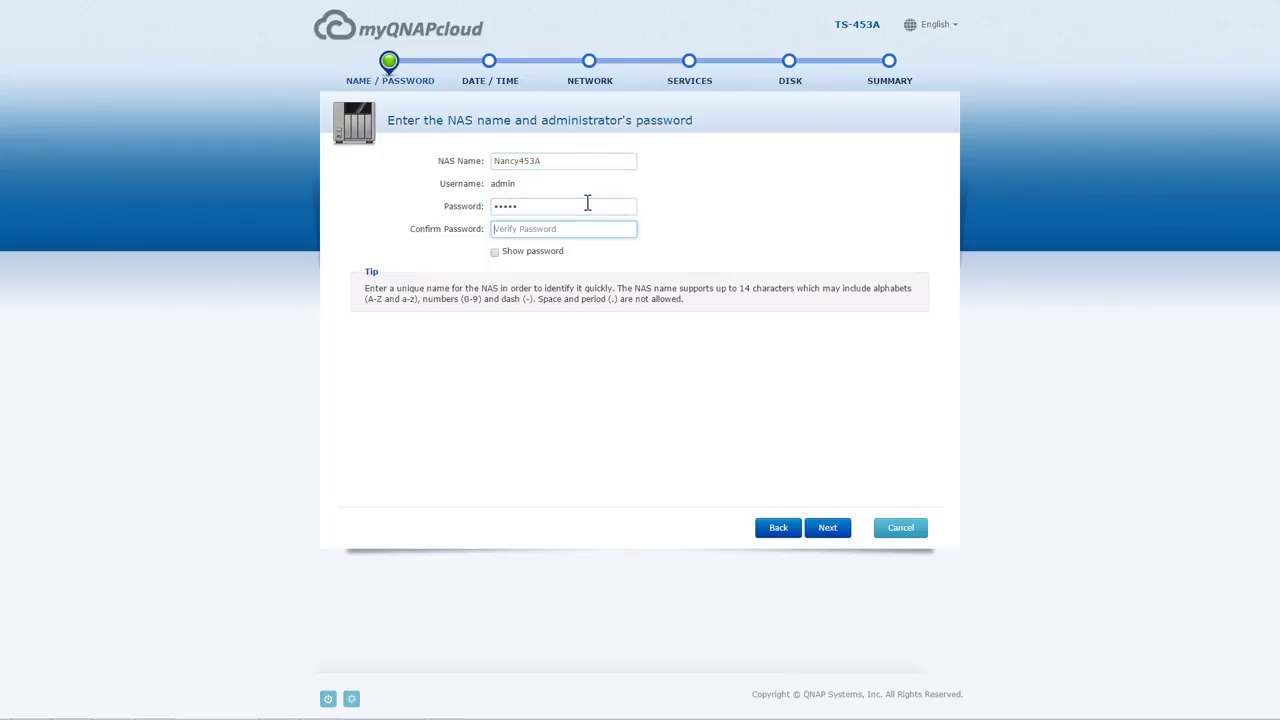
pyautogui.write('admin')
pyautogui.click(828, 528)
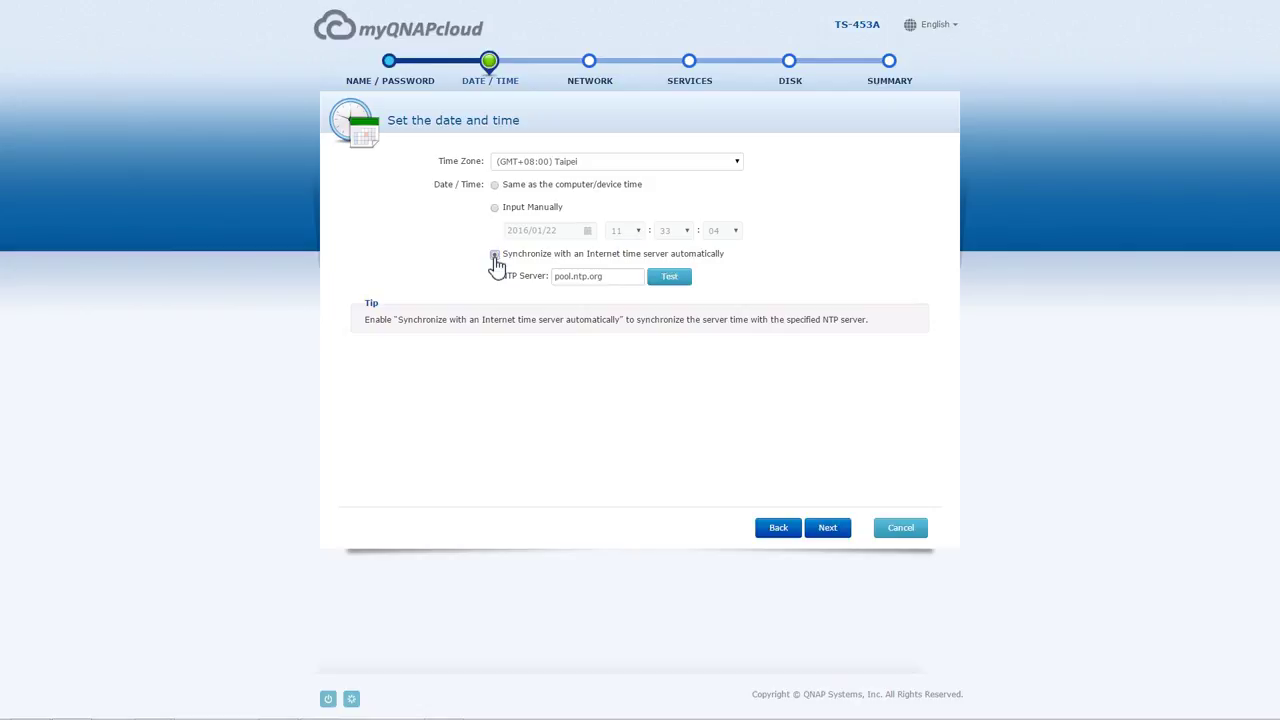
# - Keep Internet time sync and automatic IP, and enable Mac file sharing alongside Windows
pyautogui.click(828, 528)
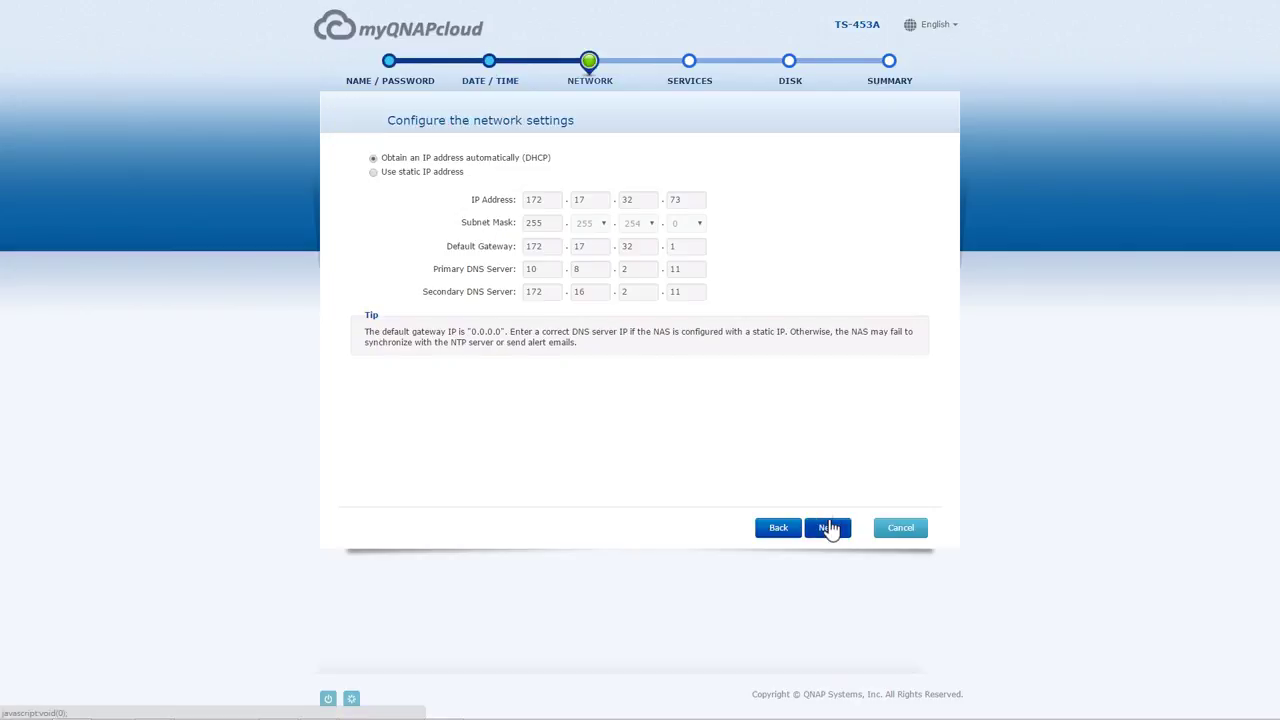
pyautogui.click(830, 529)
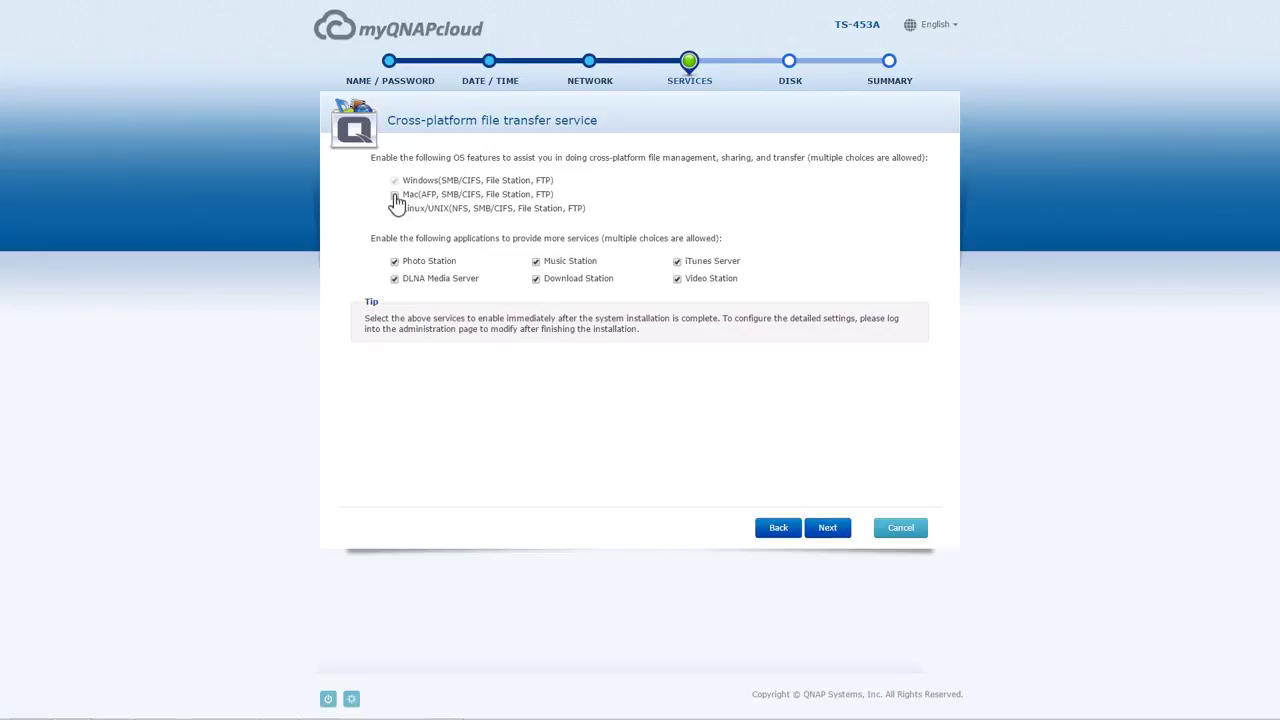
pyautogui.click(395, 197)
pyautogui.click(822, 538)
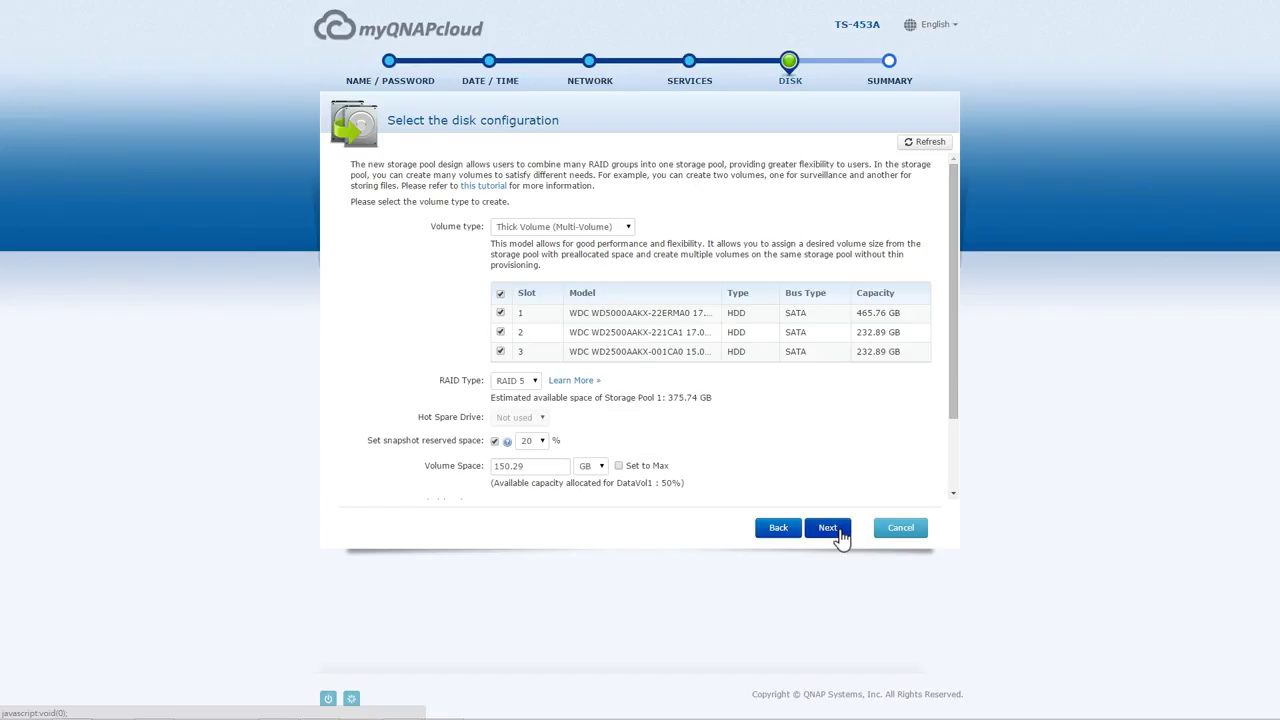
# - Keep Thick Volume (Multi-Volume) selected in the Volume type list
pyautogui.click(628, 228)
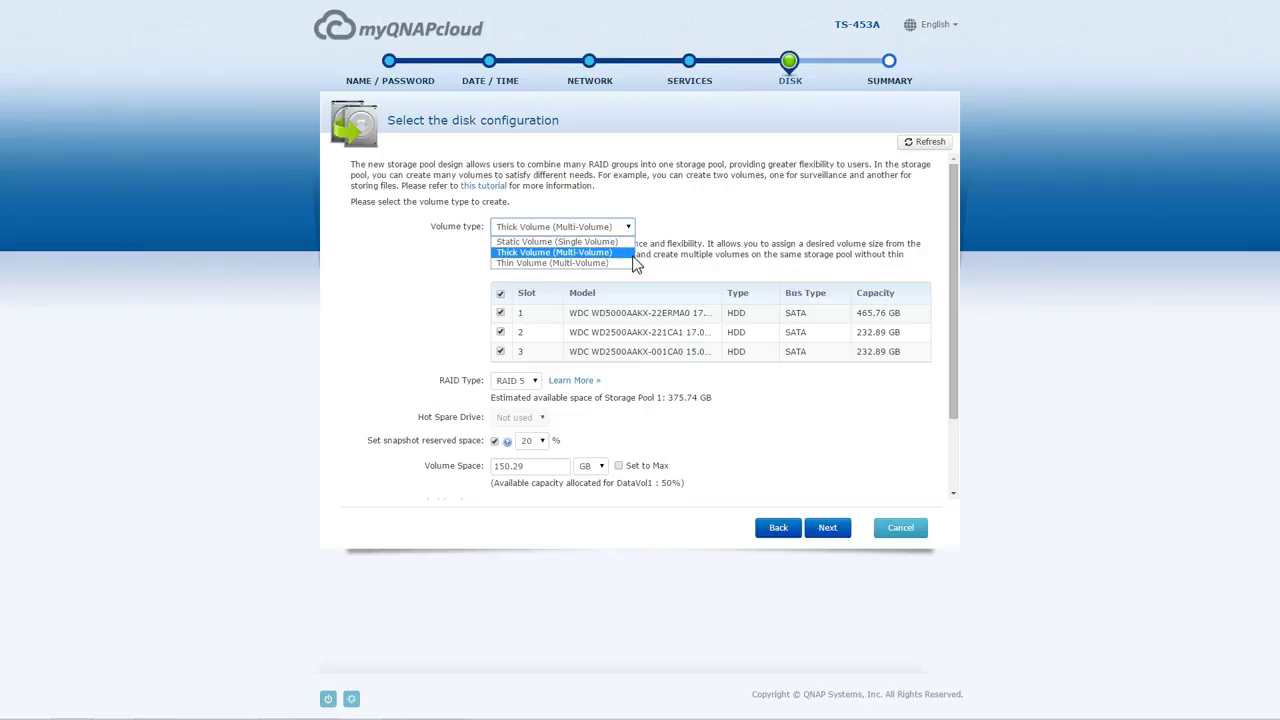
pyautogui.click(632, 256)
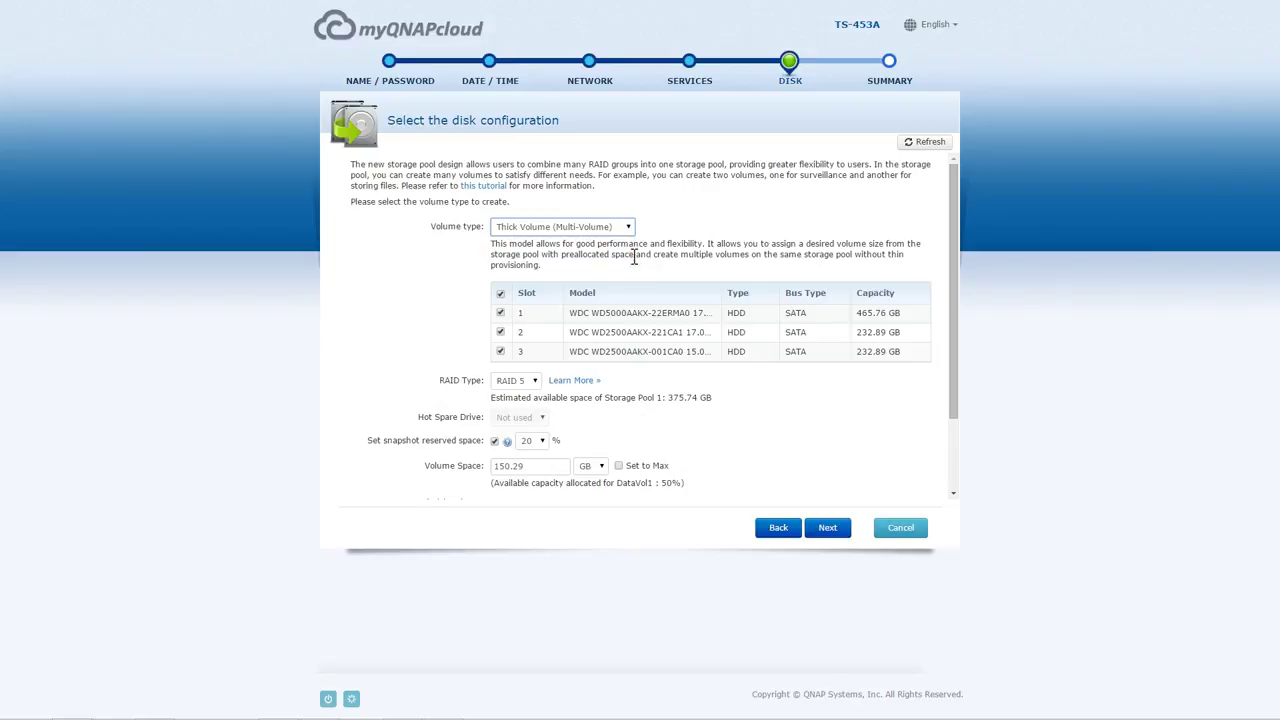
# - Confirm RAID 5 for the disks and set the volume to the maximum 300.59 GB
pyautogui.click(580, 384)
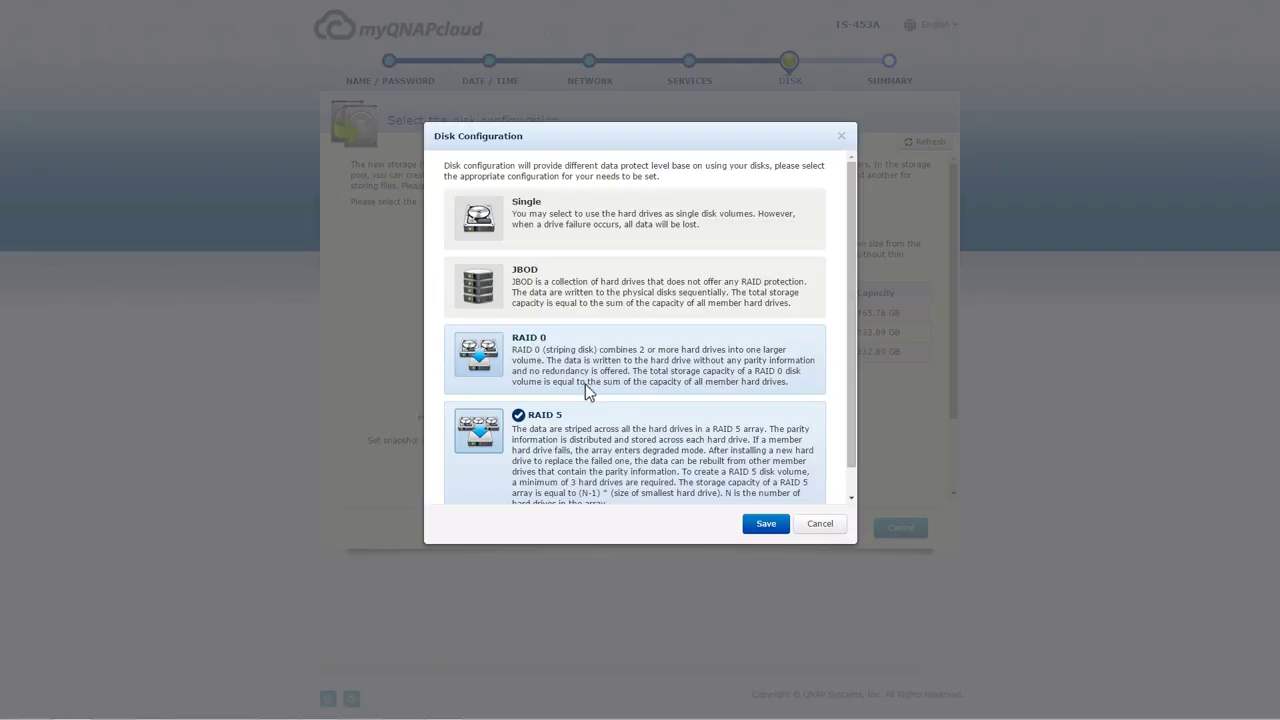
pyautogui.click(765, 524)
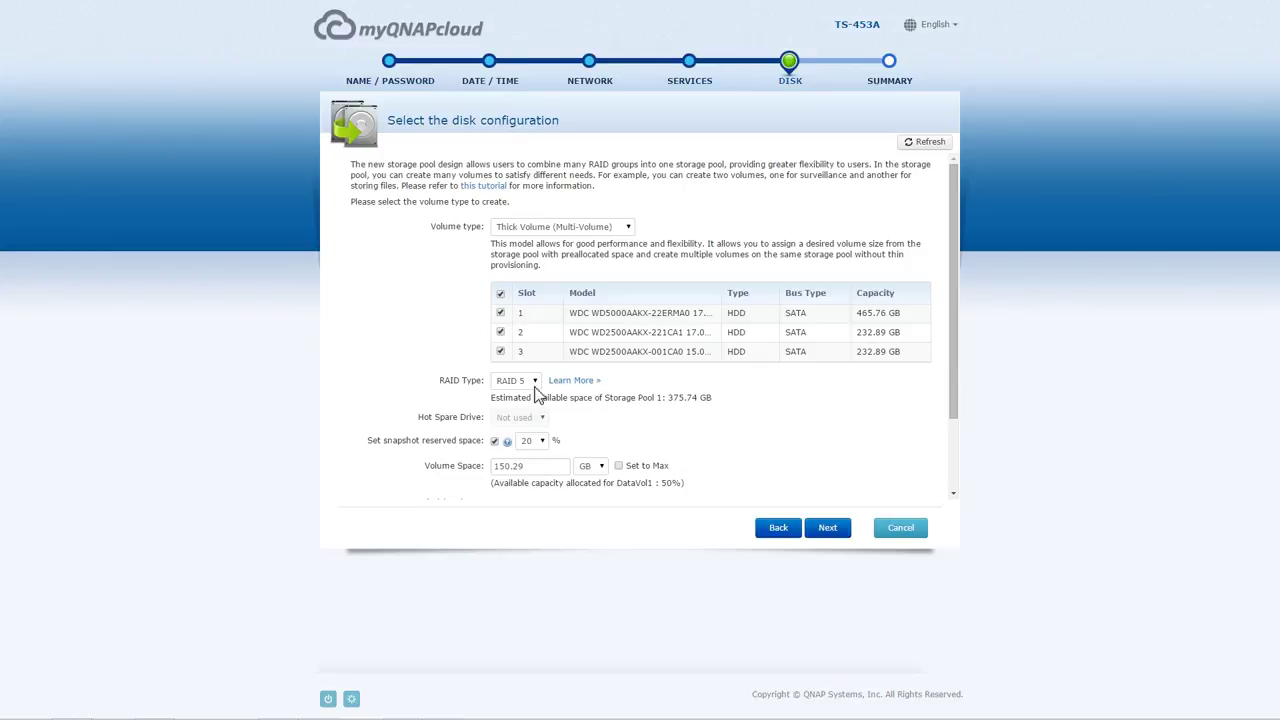
pyautogui.click(536, 383)
pyautogui.click(540, 430)
pyautogui.click(619, 466)
pyautogui.scroll(-2, 718, 453)
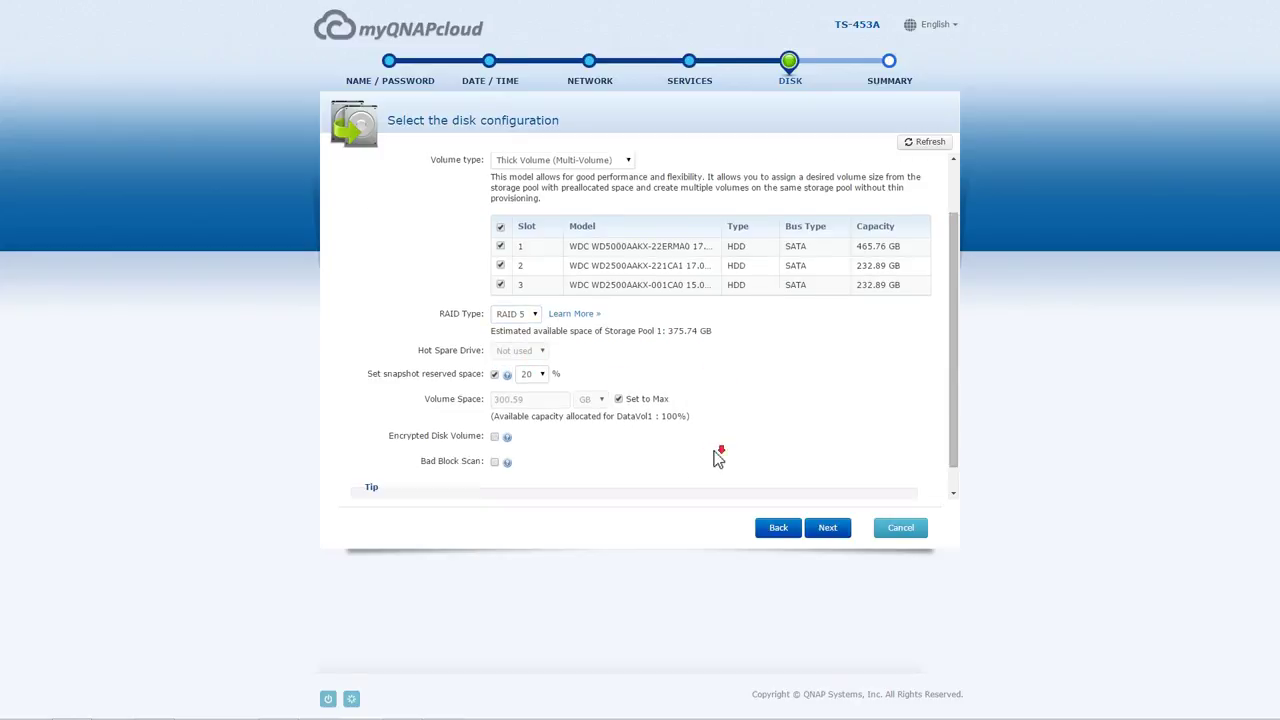
pyautogui.click(831, 532)
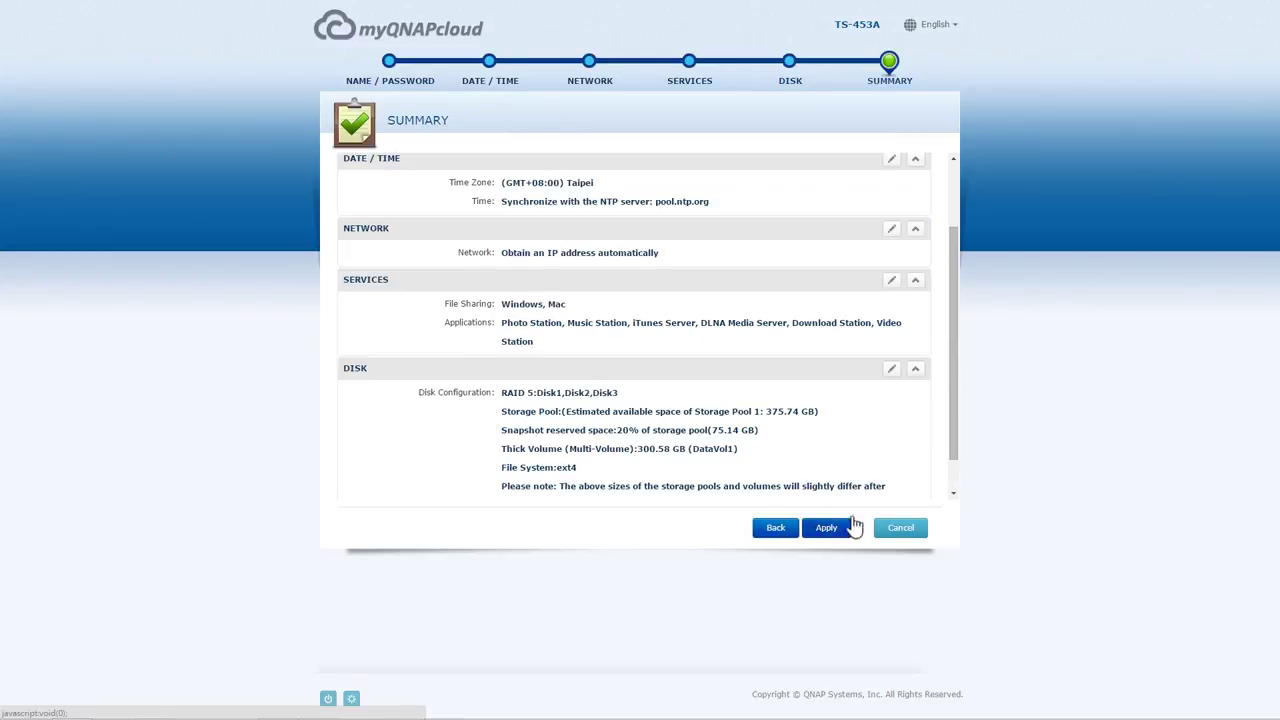
# - Apply the summary settings and confirm RAID 5 disk initialization to complete installation
pyautogui.click(955, 494)
pyautogui.click(843, 532)
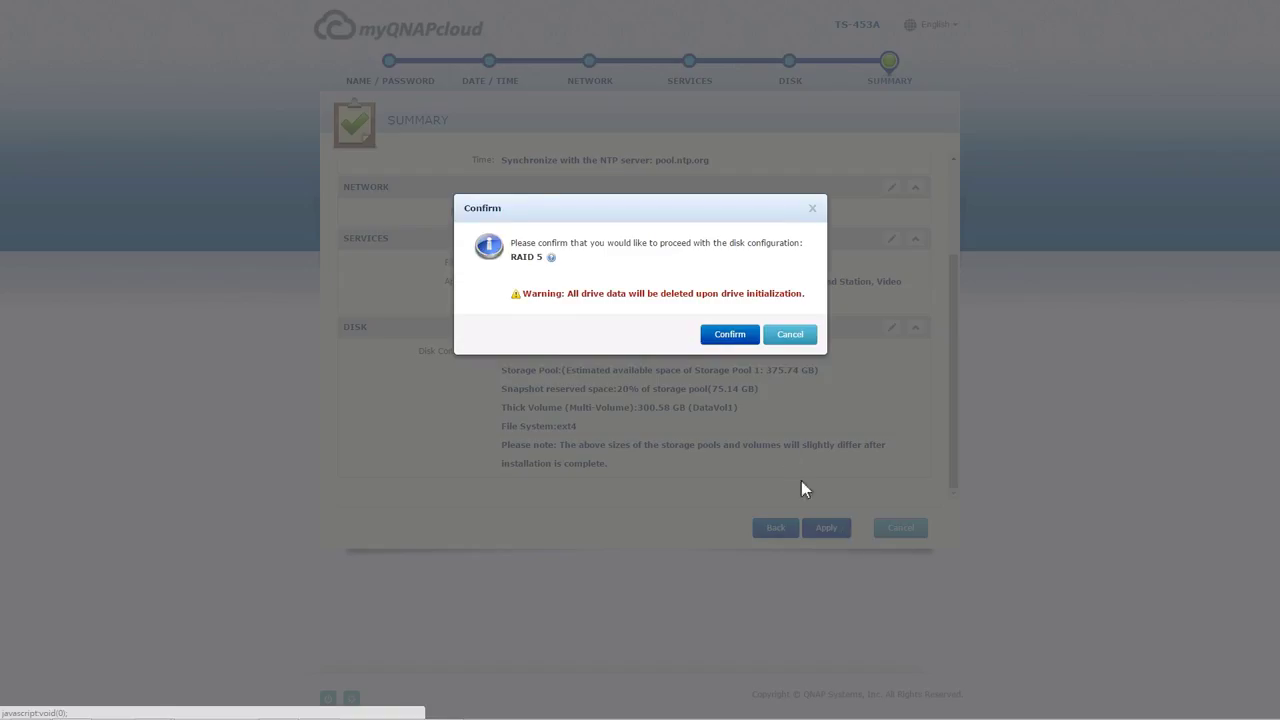
pyautogui.click(730, 335)
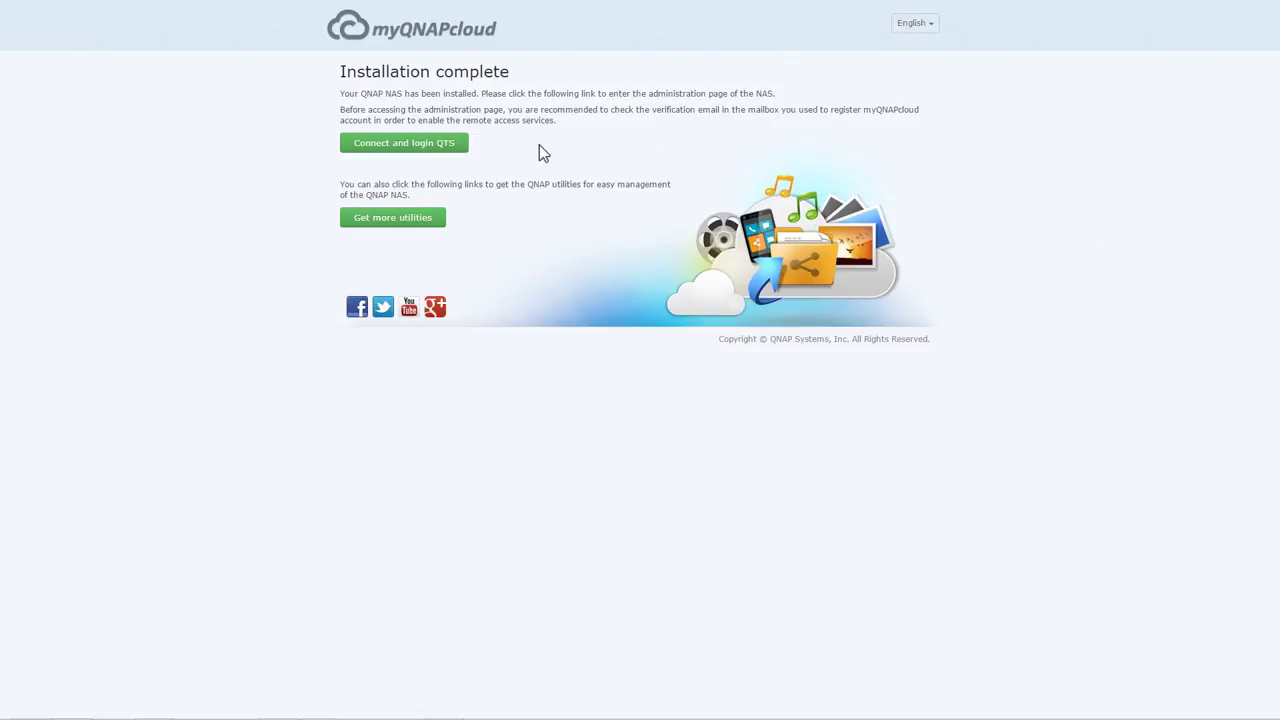
# - Connect to the NAS and open its QTS login page
pyautogui.click(448, 148)
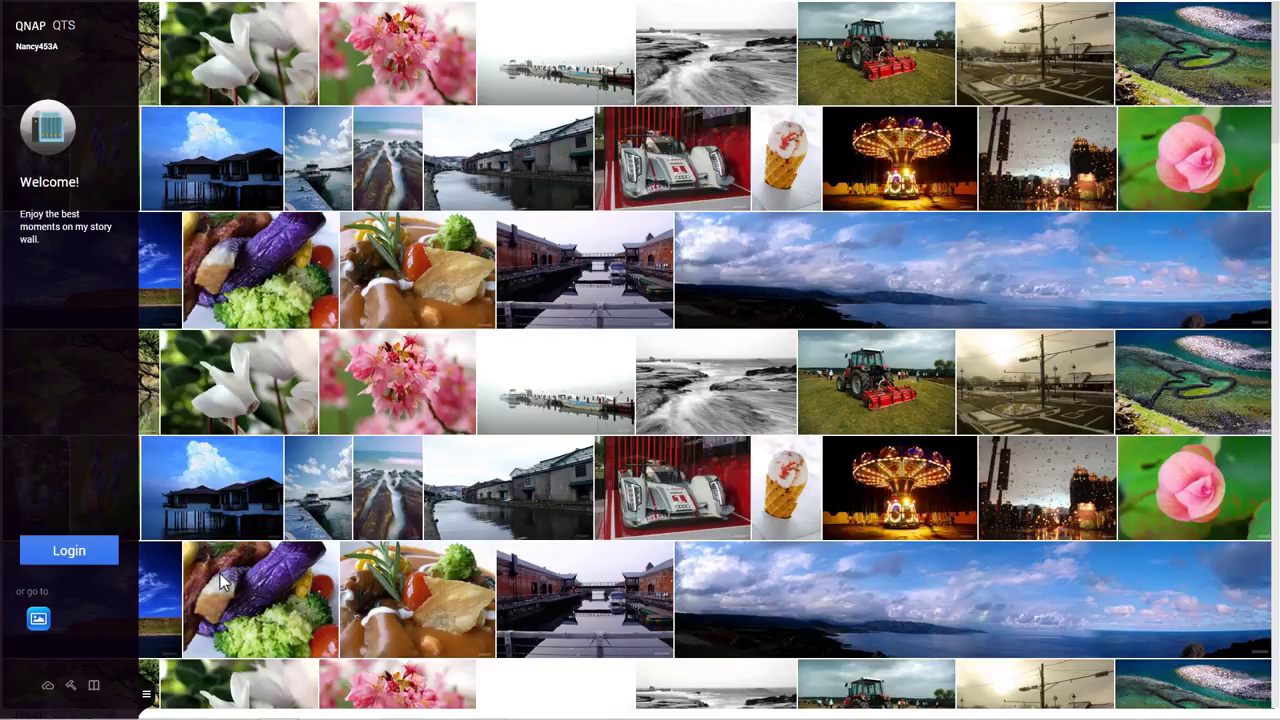